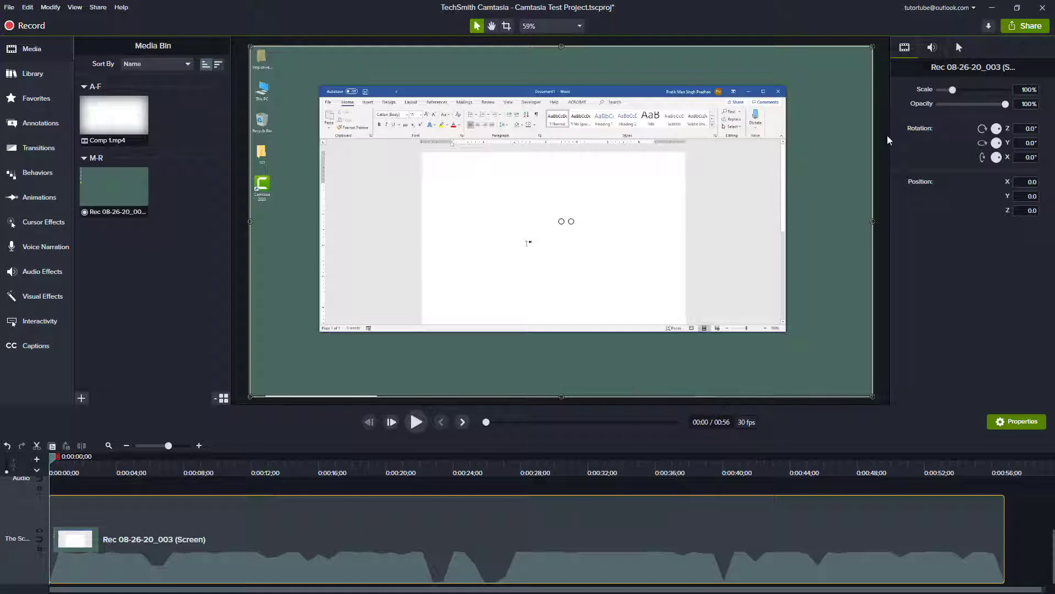
Step: Find the moment around 11 seconds in the screen recording and display the Zoom-n-Pan animation settings
drag(110, 471, 267, 482)
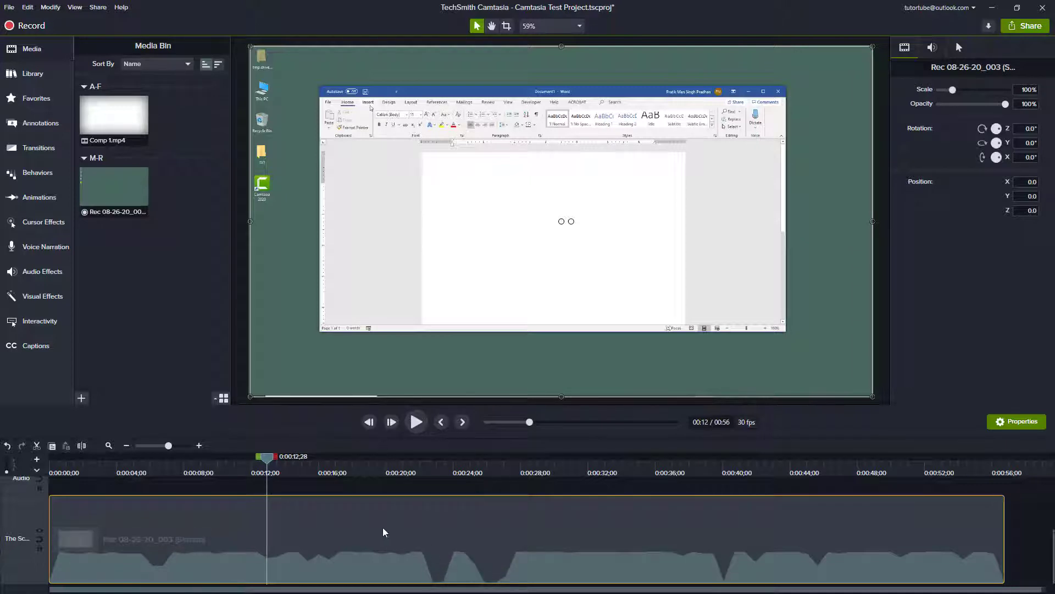
click(399, 526)
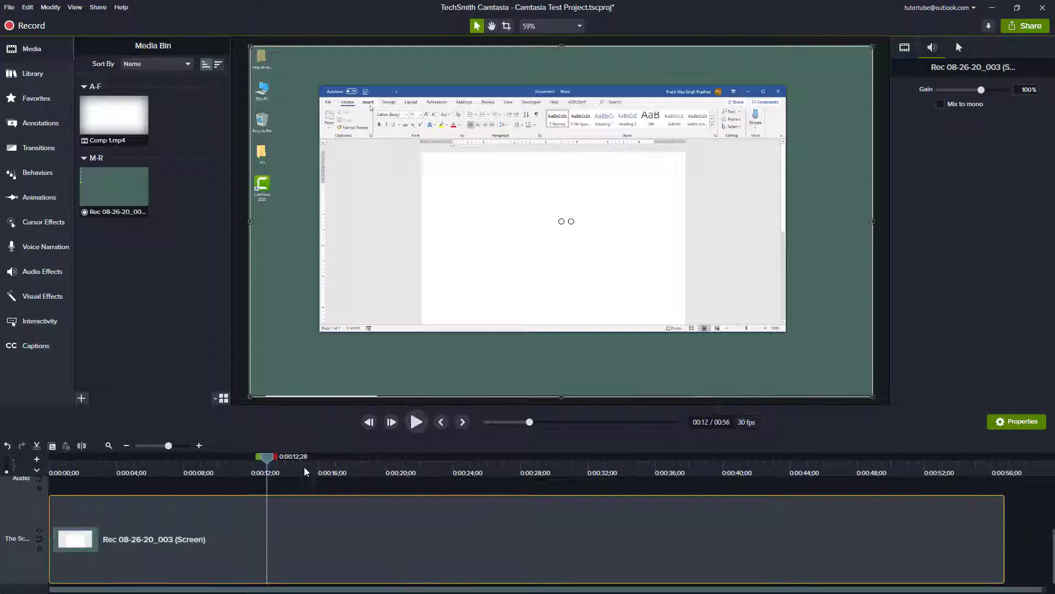
drag(264, 454, 232, 467)
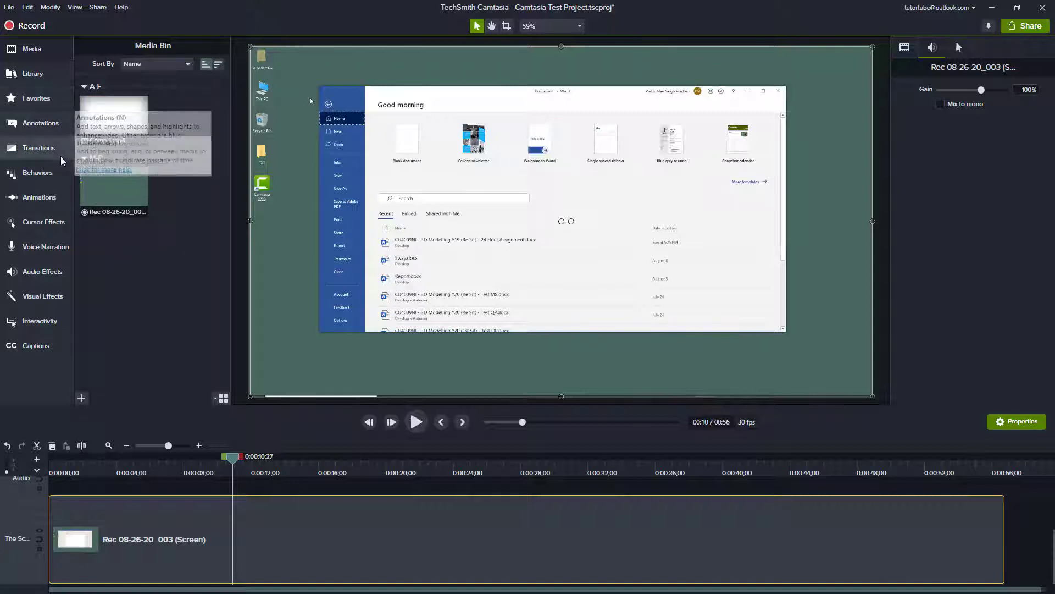
click(54, 196)
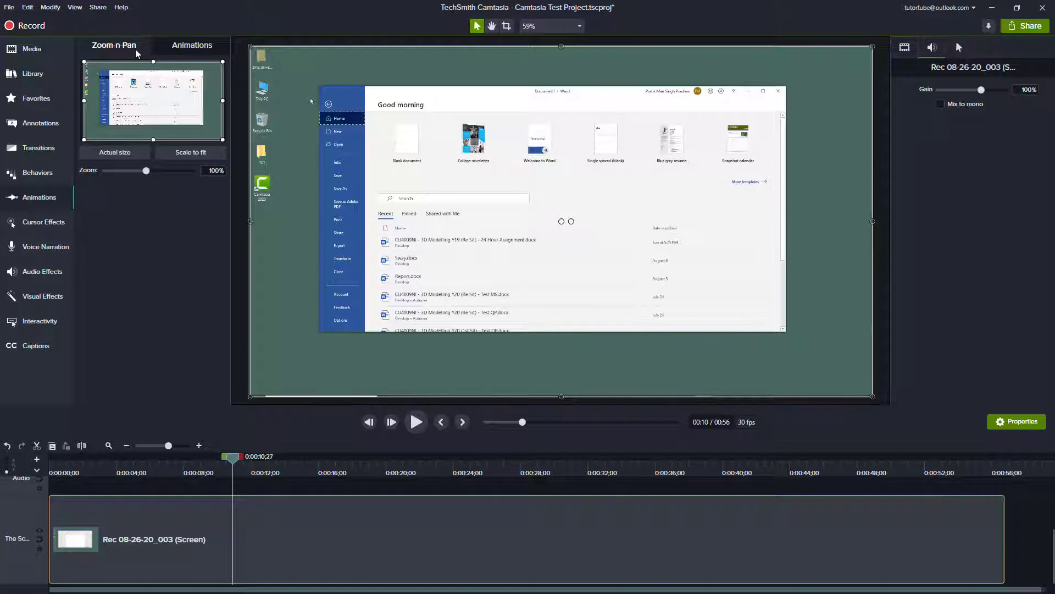
click(164, 48)
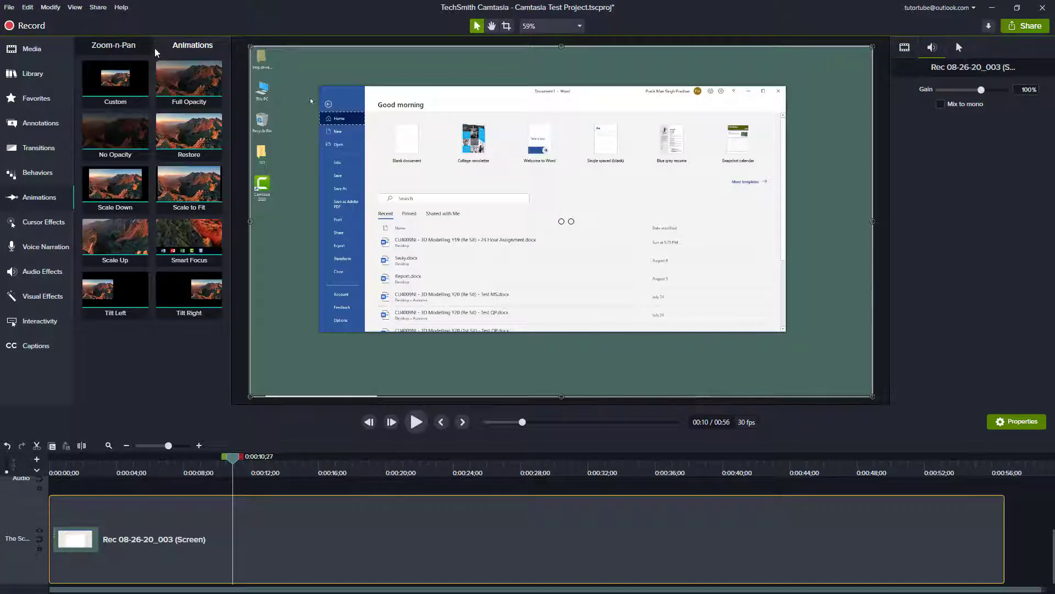
click(135, 48)
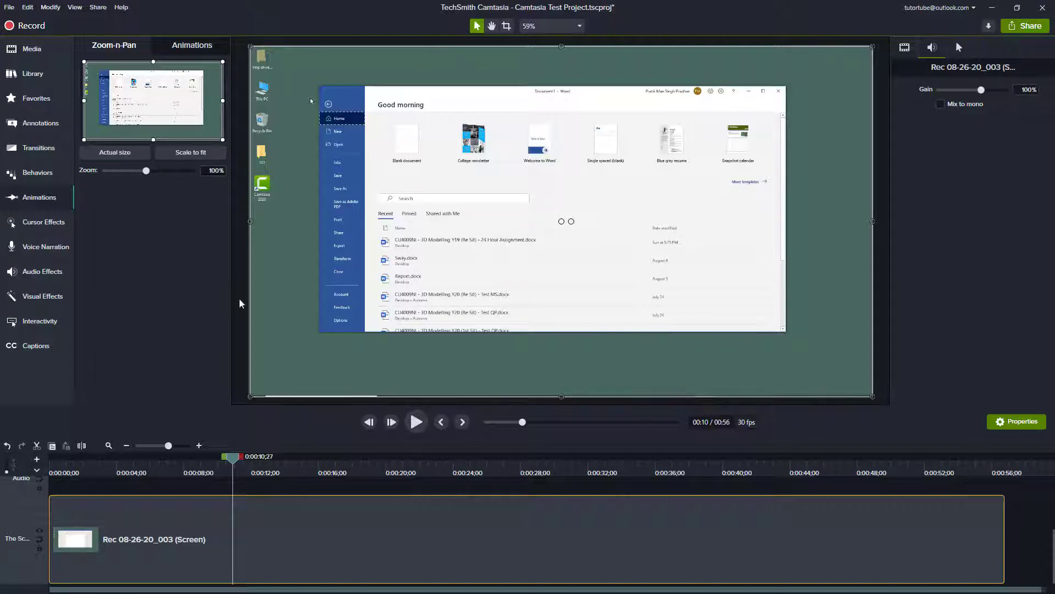
Step: Add a 200% zoom at 0:00:11;17, framing the upper-left part of the Word window
mouse_move(244, 464)
mouse_down()
mouse_move(224, 463)
mouse_move(248, 467)
mouse_up()
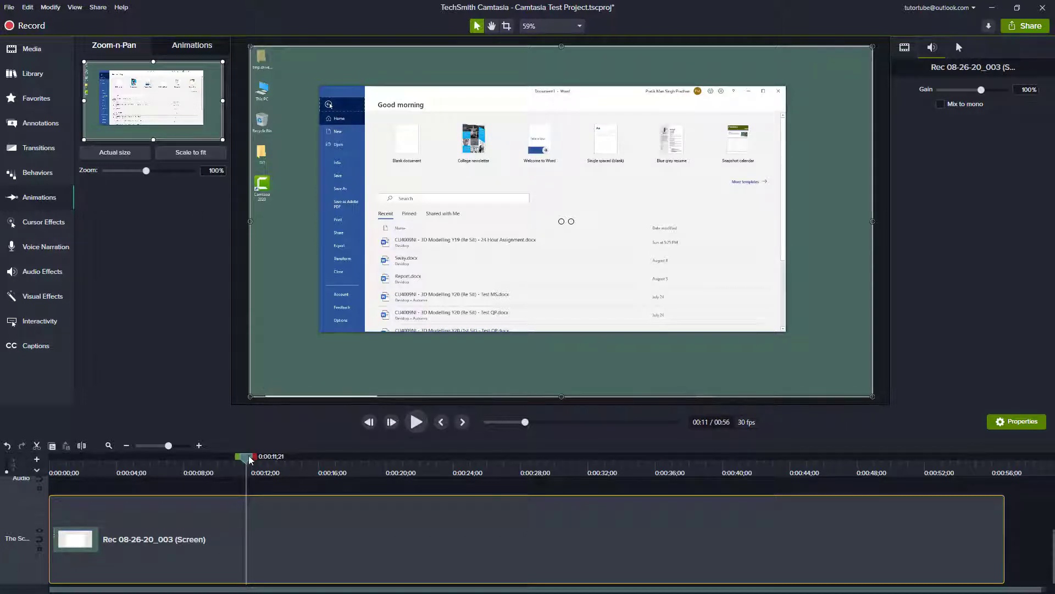
drag(250, 461, 248, 462)
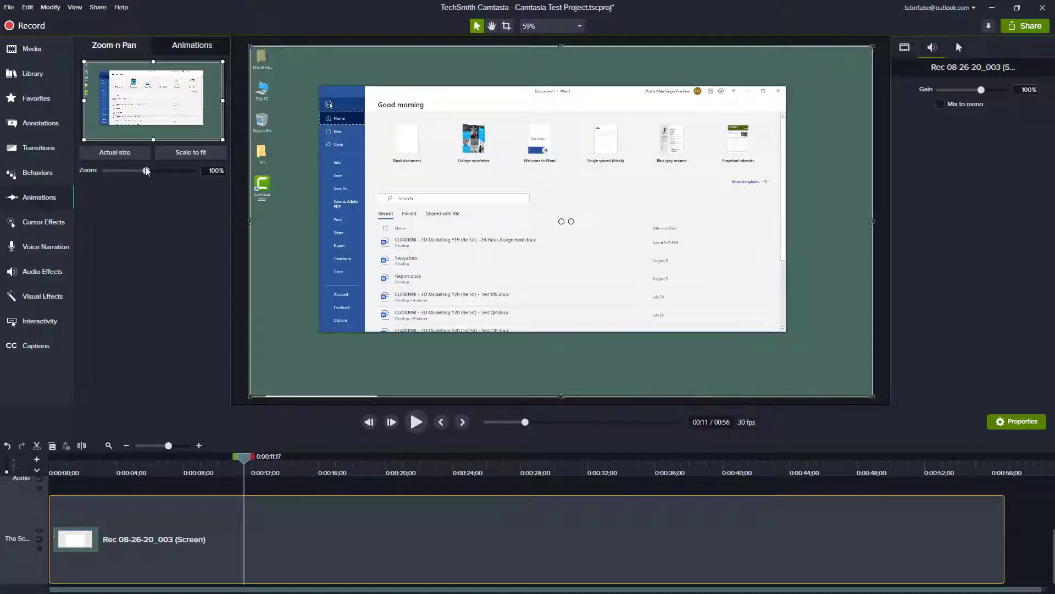
drag(148, 174, 192, 175)
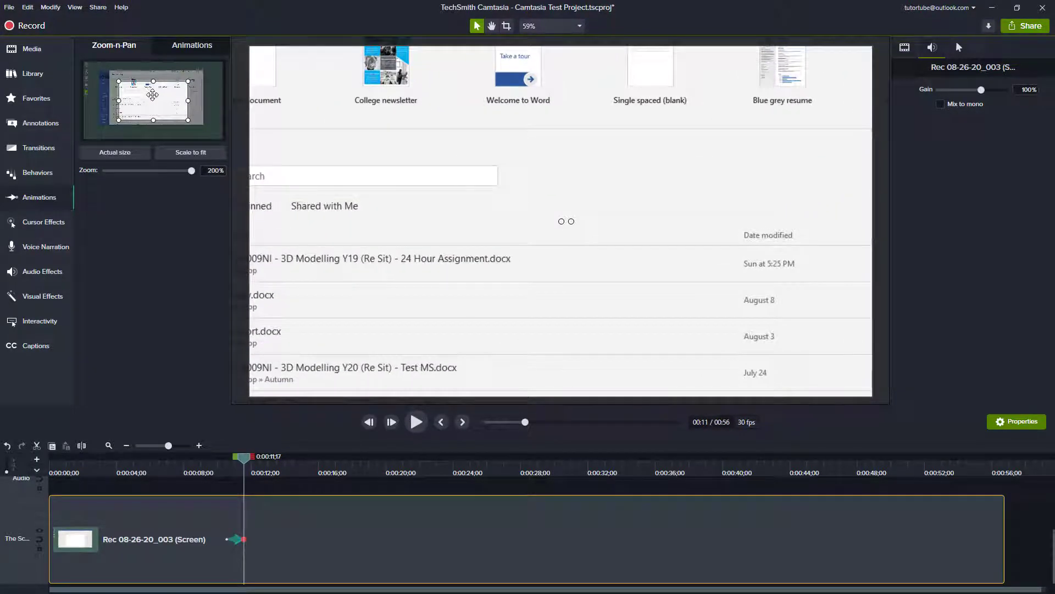
drag(159, 102, 136, 83)
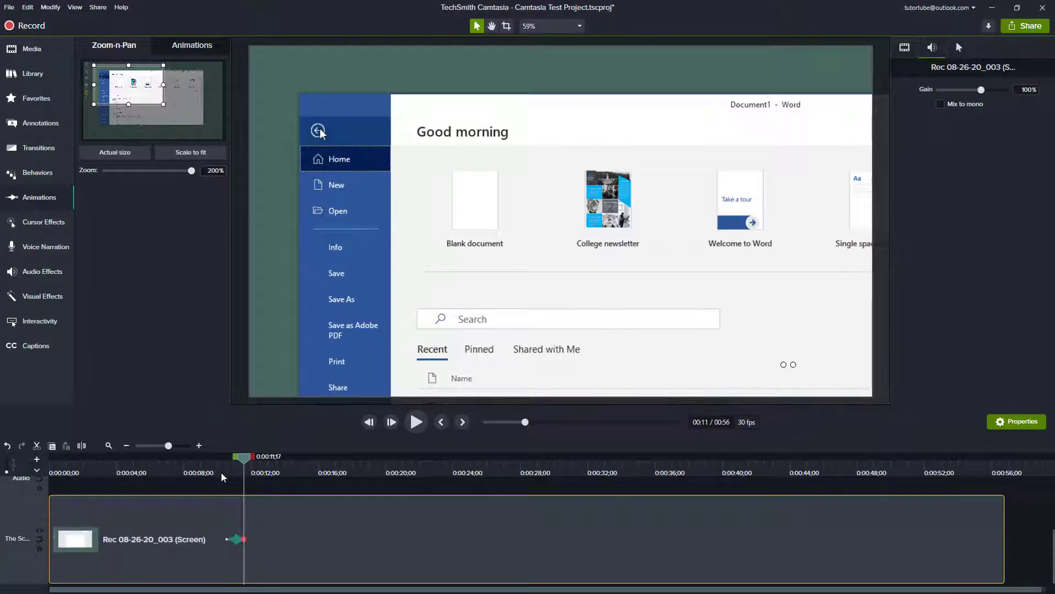
Step: Preview the new zoom animation from about 0:00:09;24
click(229, 539)
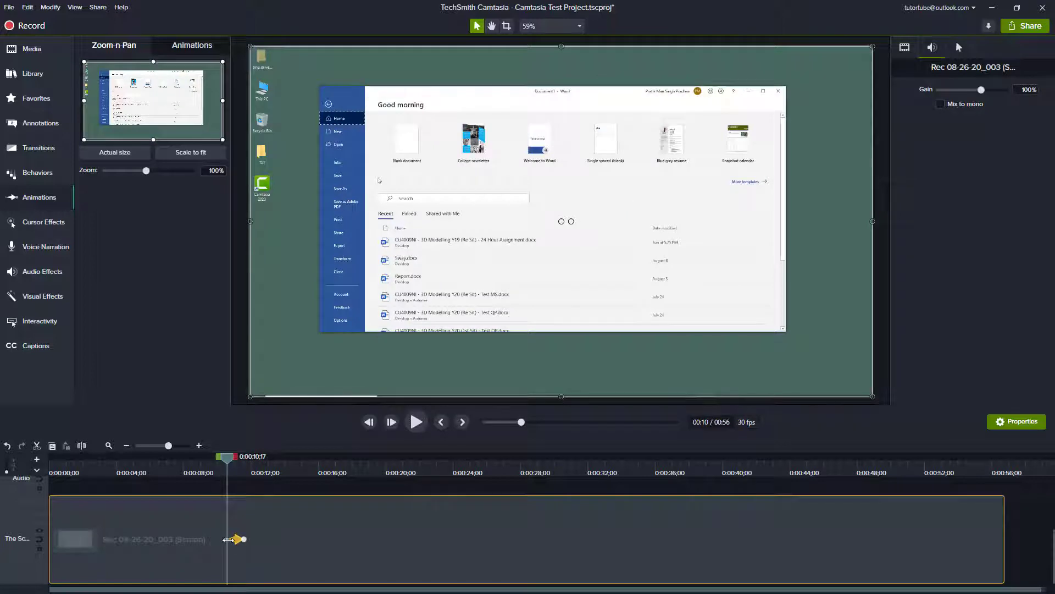
click(215, 472)
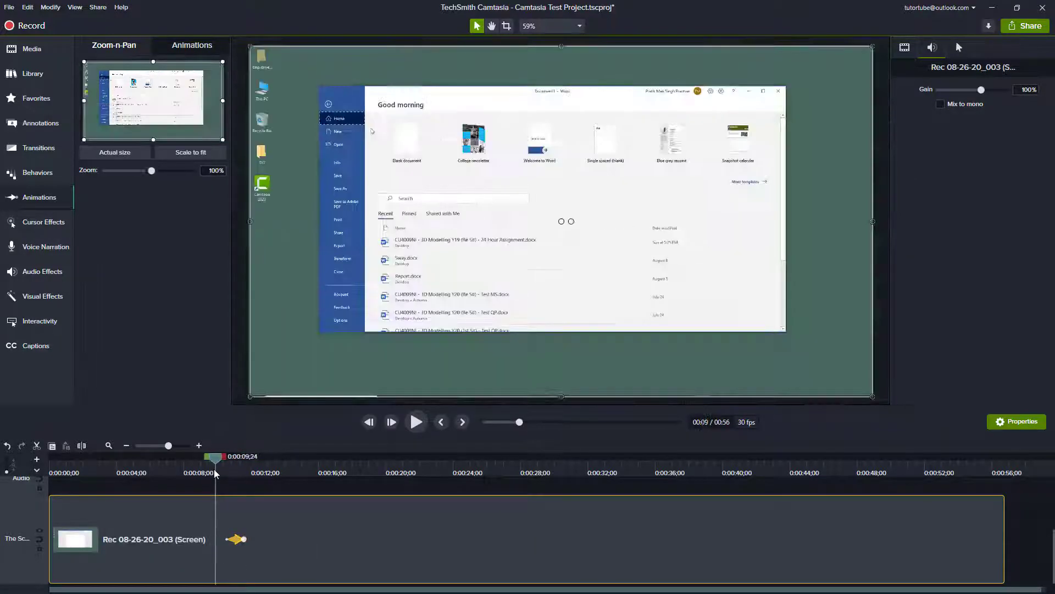
key(space)
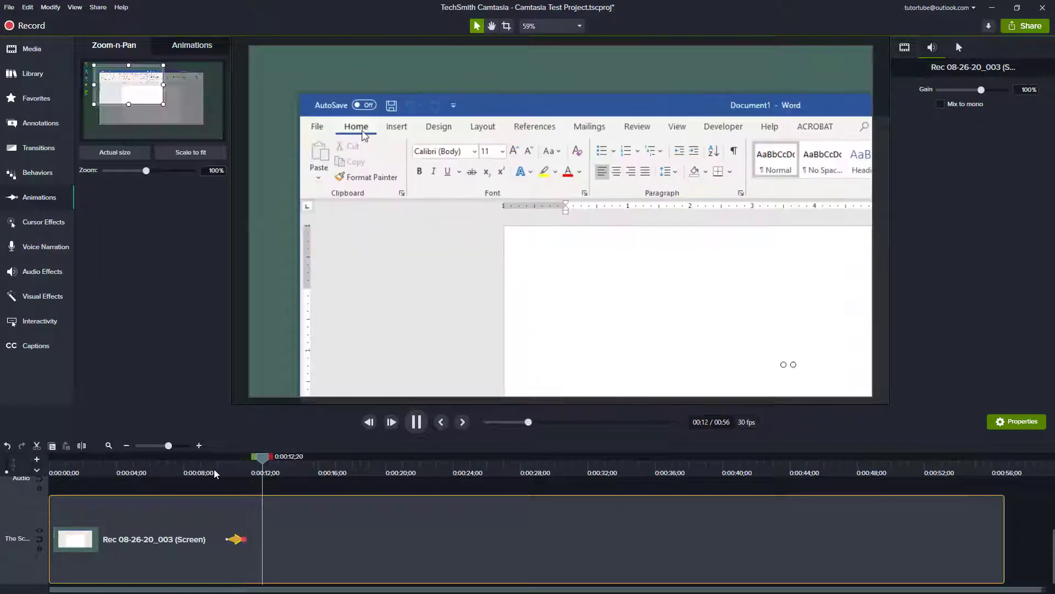
key(space)
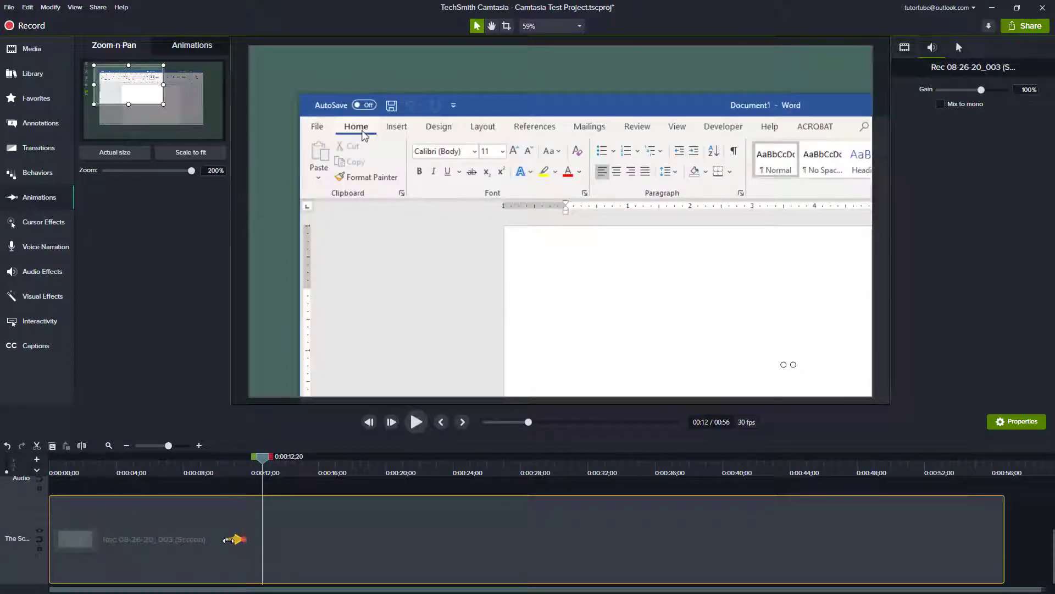
Step: Lengthen the zoom animation by moving its start back to about 9 seconds, and preview the slower zoom
drag(226, 538, 199, 539)
drag(198, 466, 178, 464)
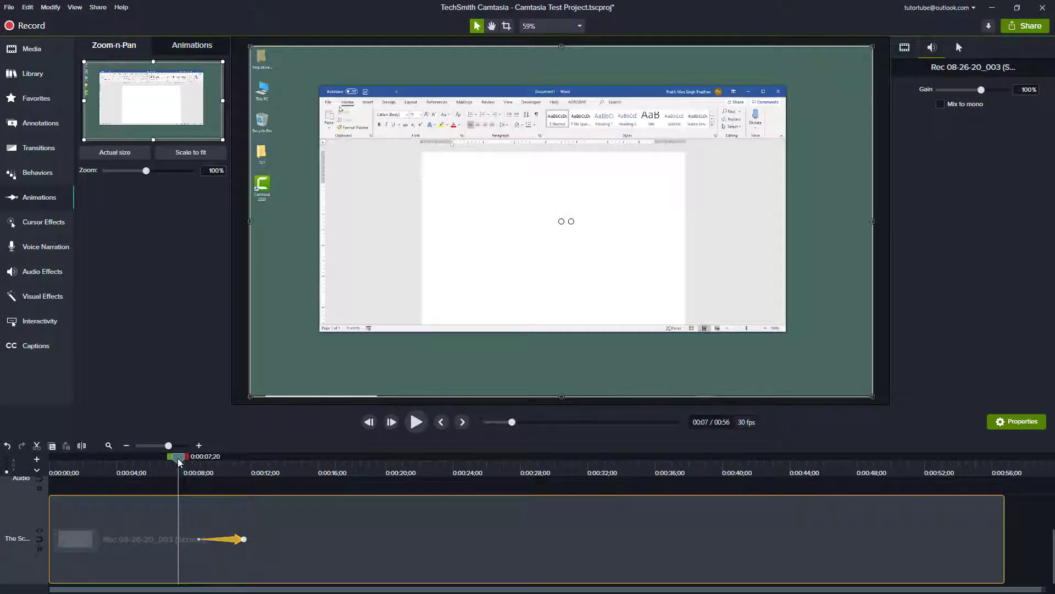
key(space)
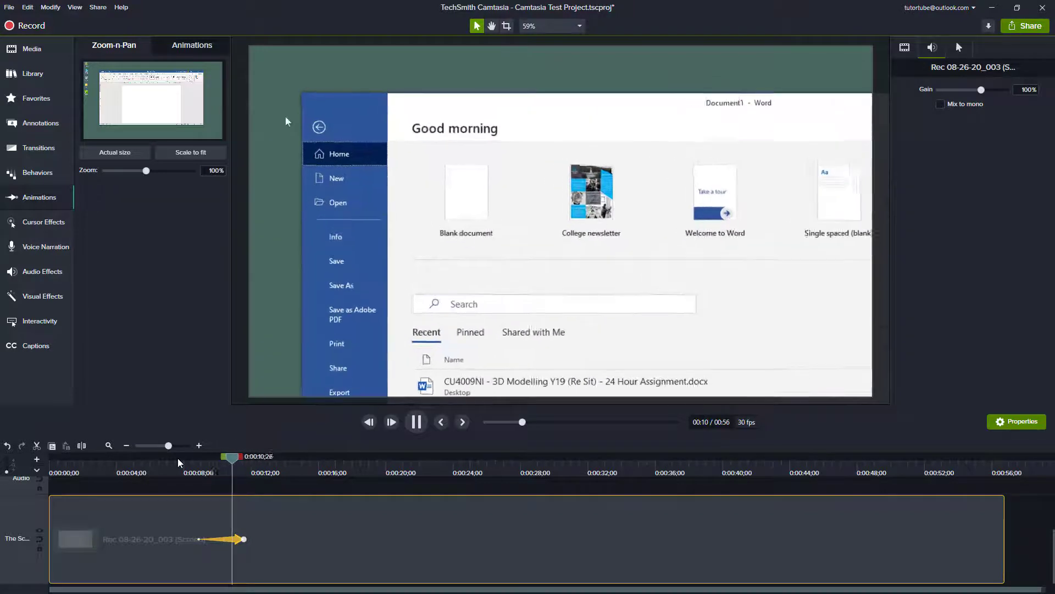
key(space)
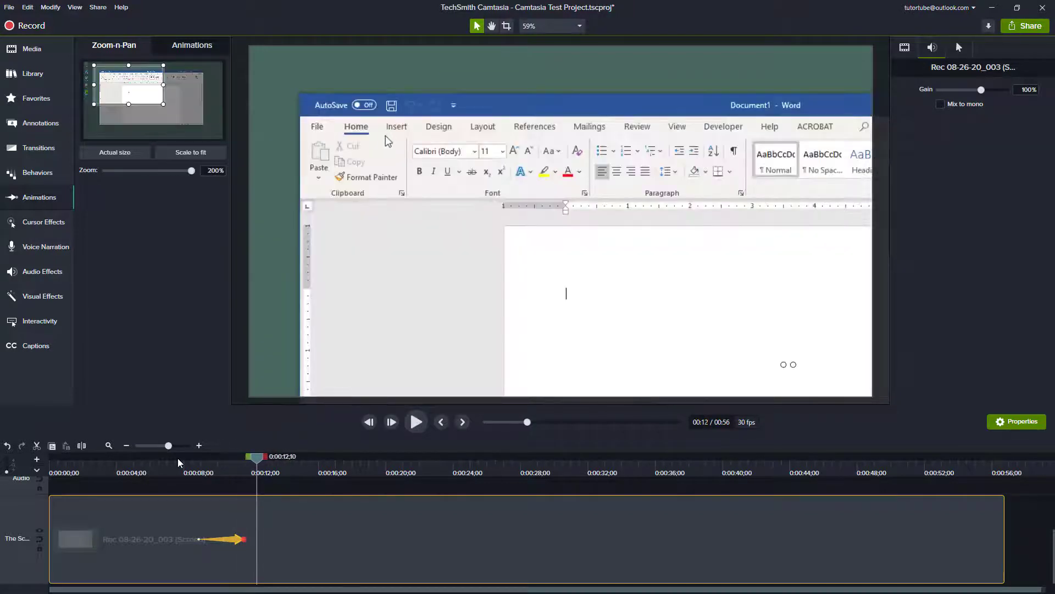
Step: Shorten the zoom animation by moving its start forward to about 10.5 seconds, and preview the faster zoom
drag(198, 538, 227, 538)
click(223, 472)
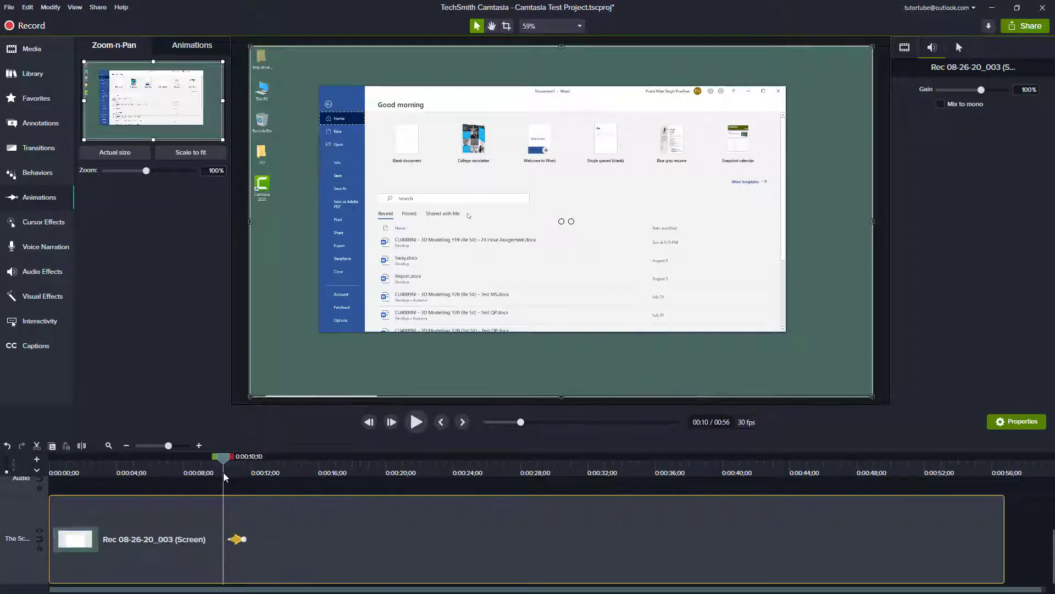
key(space)
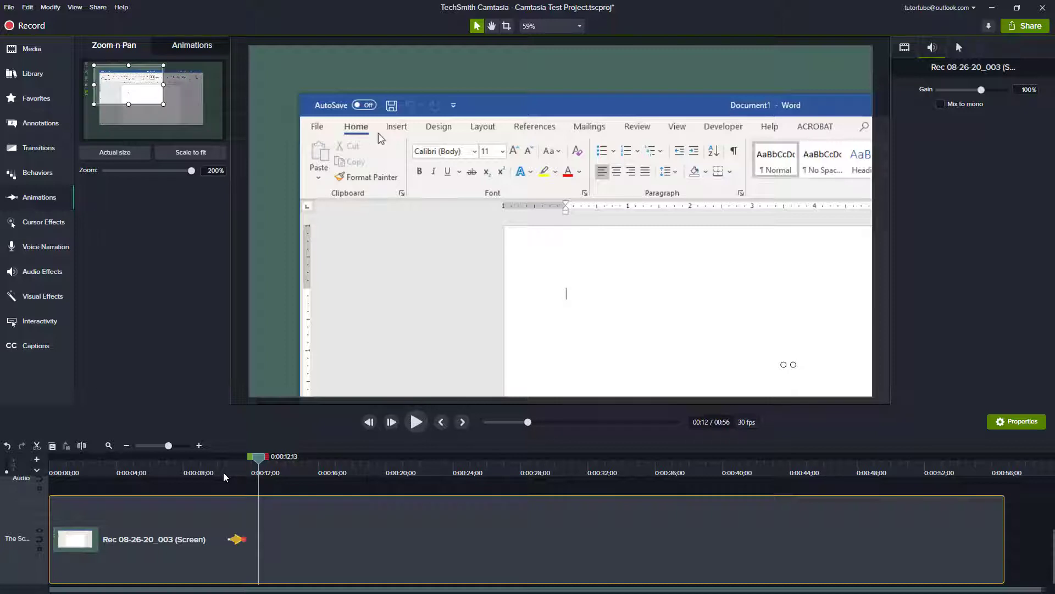
key(space)
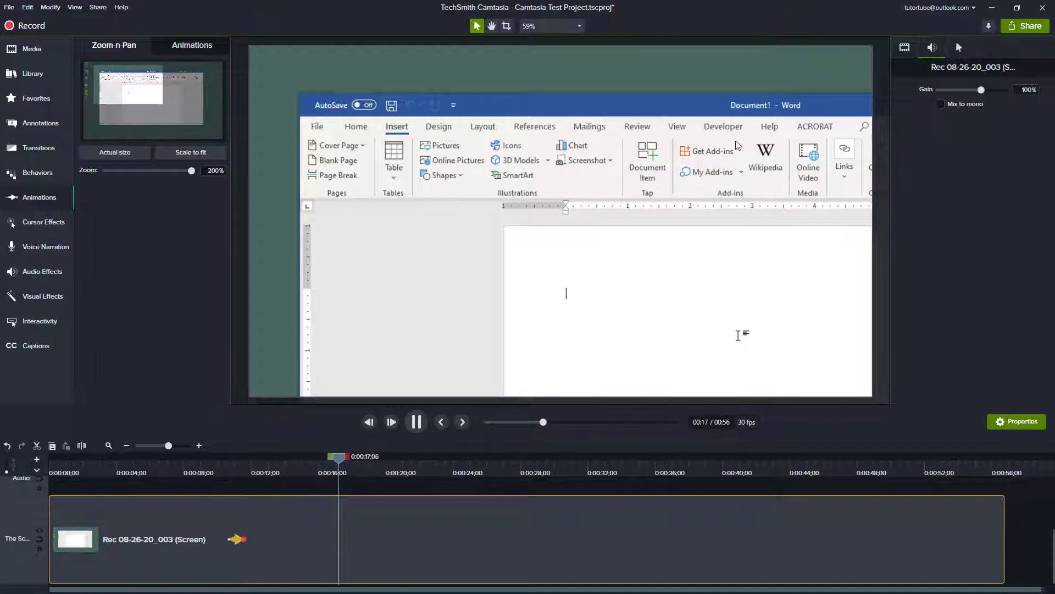
Step: Add a pan at 0:00:15;03 that shifts the 200% frame right to the middle of the Word ribbon, and preview it
drag(266, 473, 304, 468)
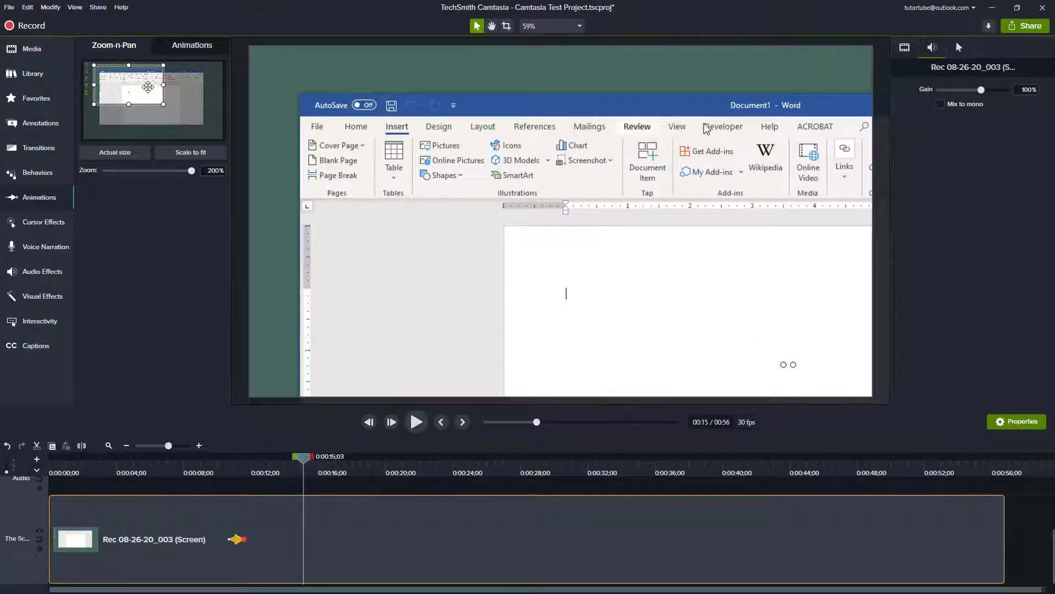
drag(145, 87, 168, 86)
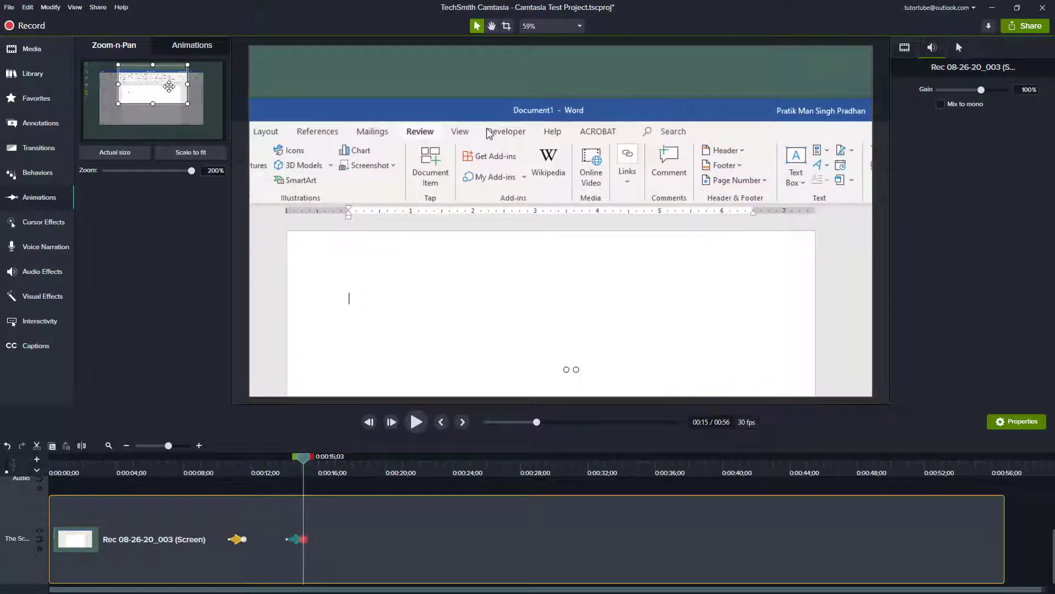
click(293, 542)
click(279, 473)
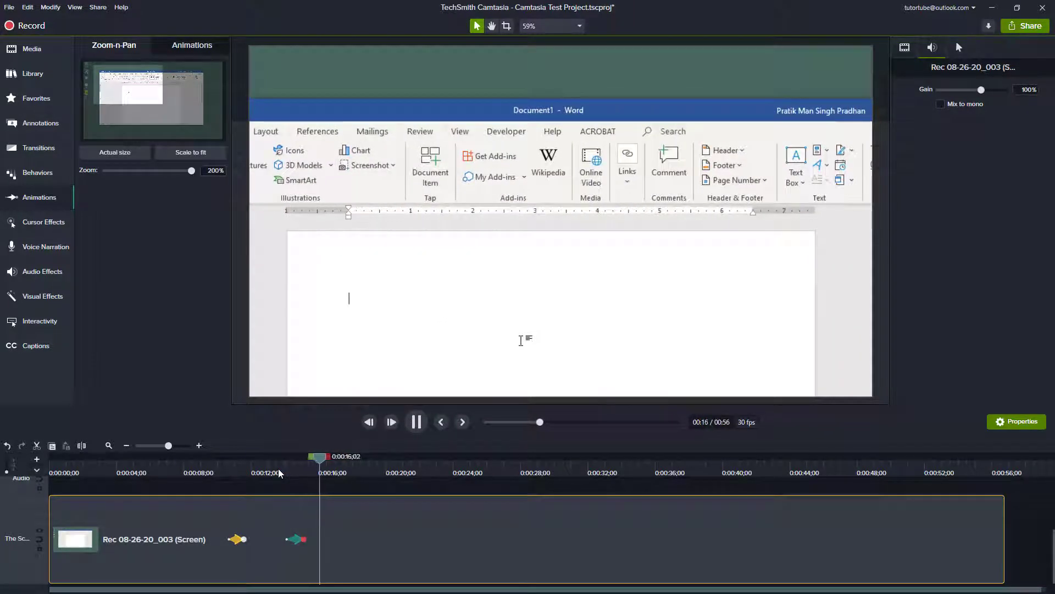
click(343, 459)
Step: Lengthen the rightward pan so it starts at about 0:00:12;14, and play back both animations
click(267, 474)
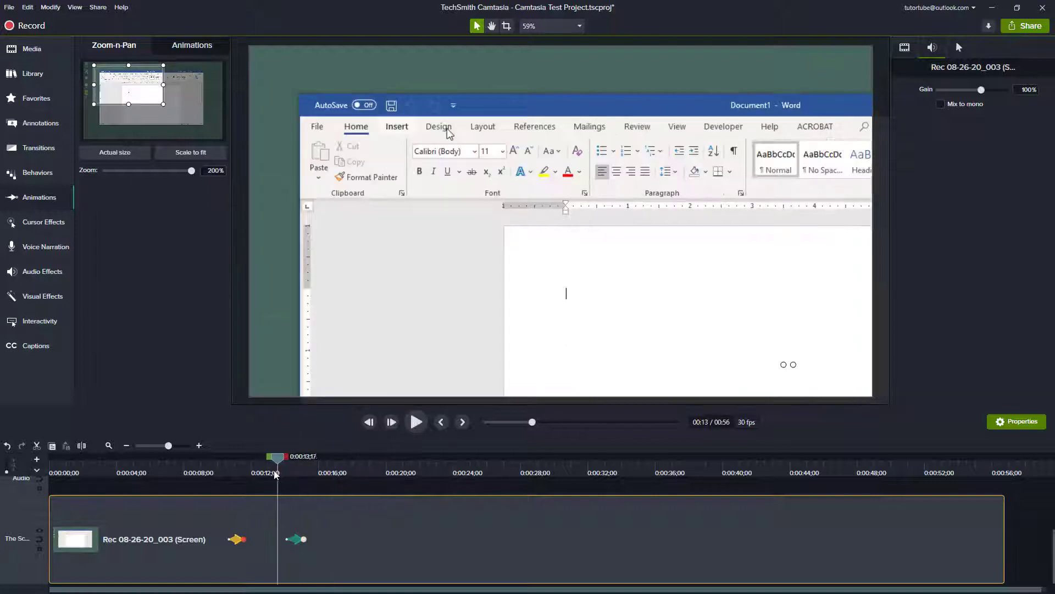
drag(260, 473, 260, 473)
drag(286, 540, 258, 539)
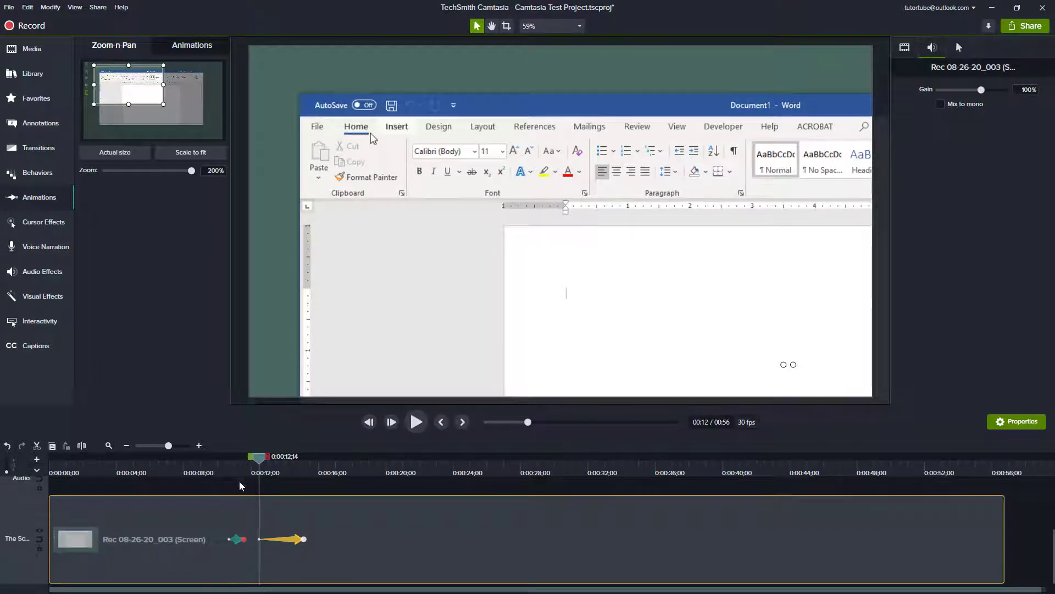
click(226, 473)
key(space)
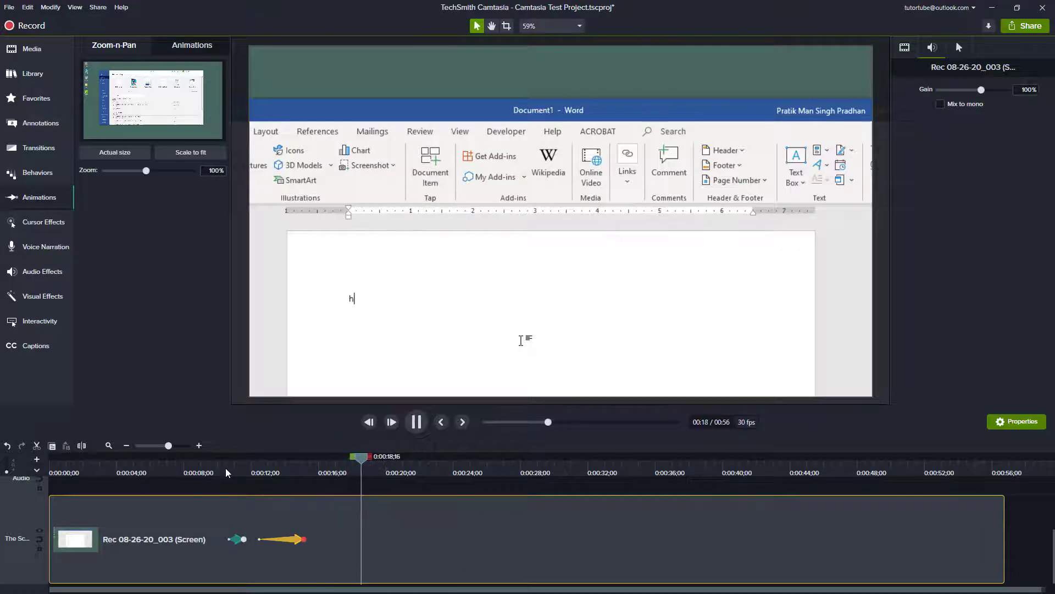
key(space)
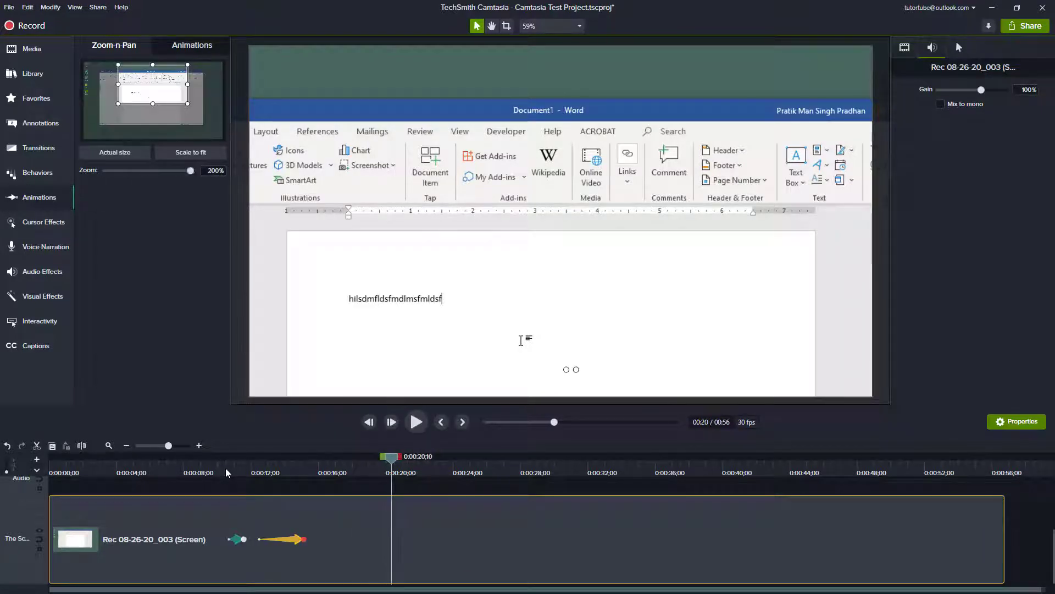
Step: Add a pan at 0:00:18;11 that moves the 200% frame down onto the document page, and play back the sequence
drag(391, 457, 360, 461)
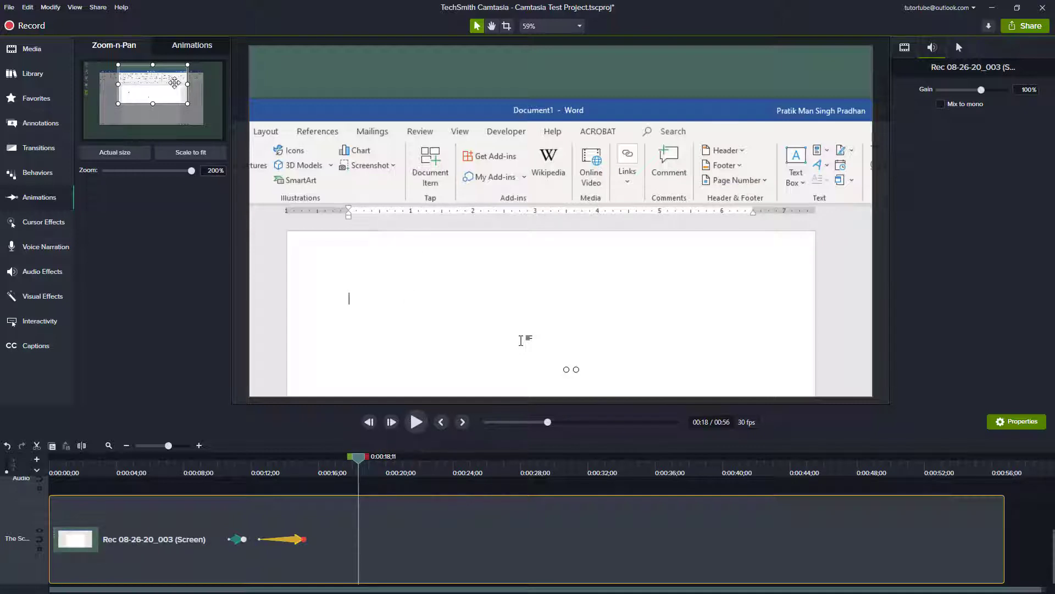
drag(173, 82, 178, 112)
drag(343, 459, 337, 470)
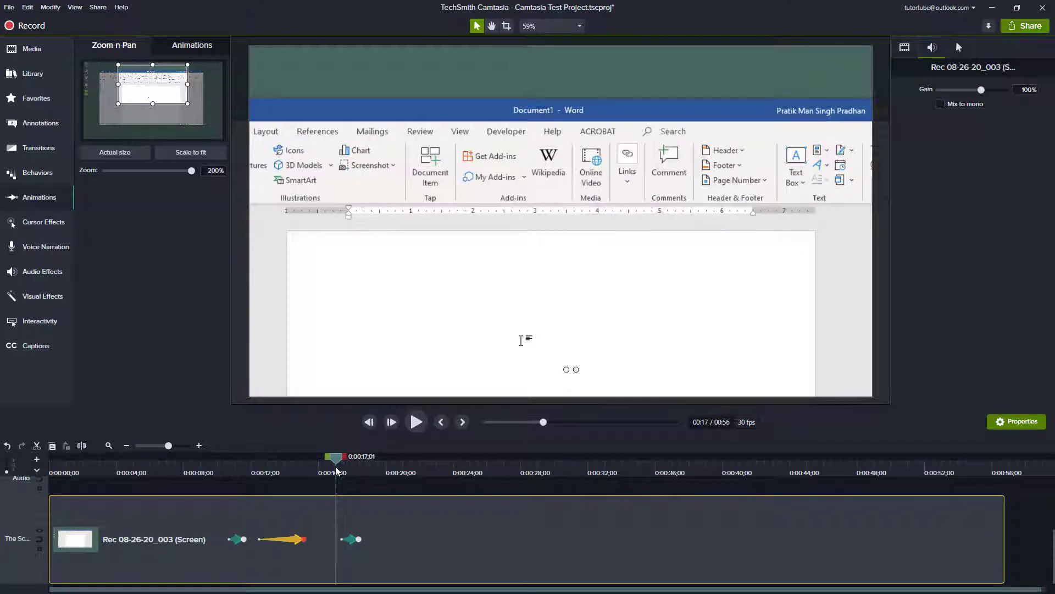
click(224, 460)
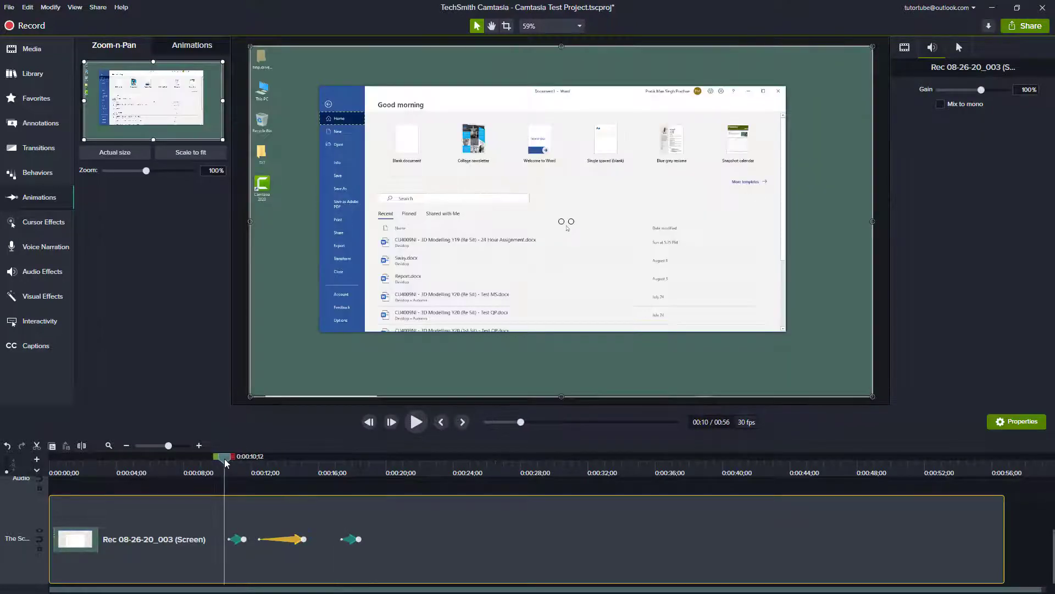
key(space)
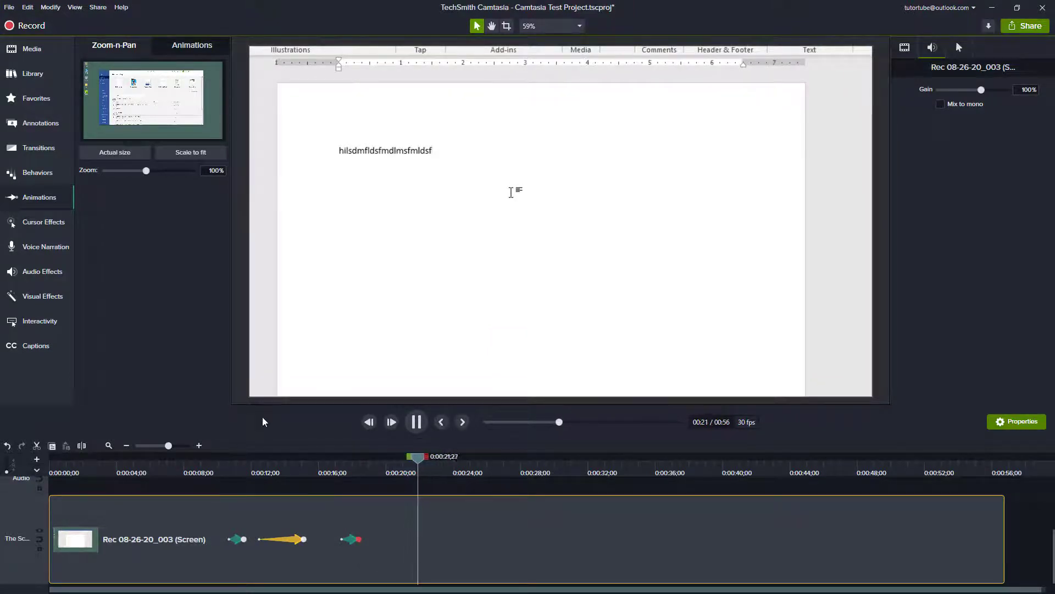
Step: Add a zoom-out at 0:00:22;15 by scaling the recording to fit the canvas, and preview it
click(427, 463)
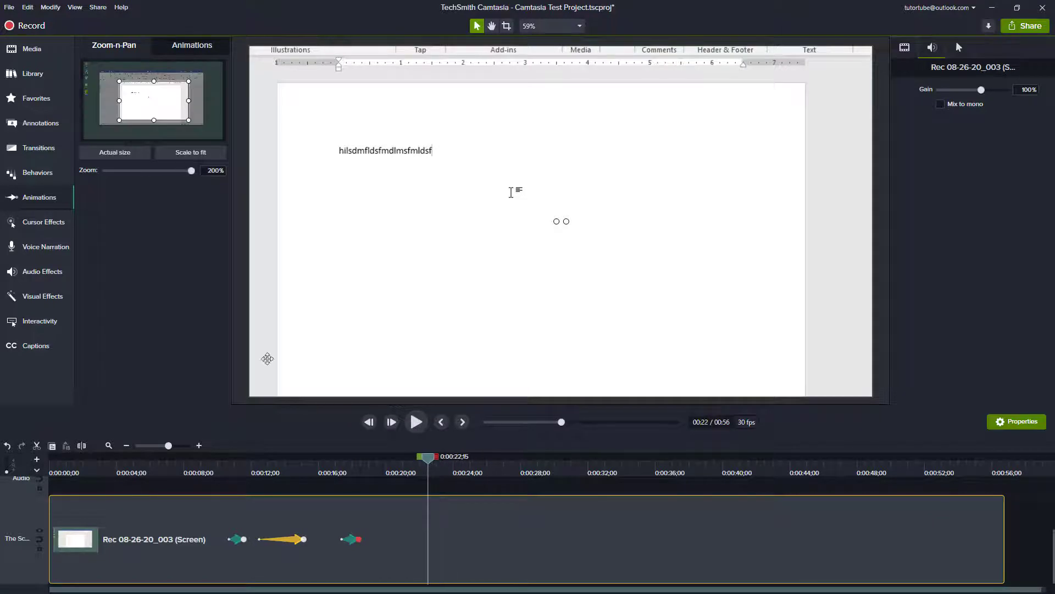
click(190, 154)
mouse_move(407, 471)
mouse_down()
mouse_move(199, 472)
mouse_move(412, 465)
mouse_up()
key(space)
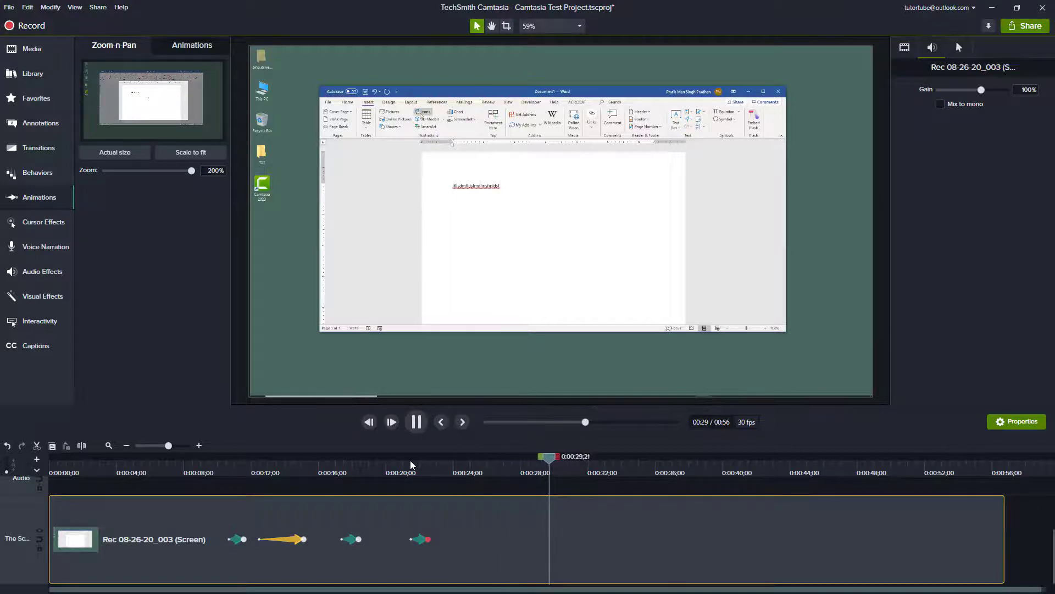
key(space)
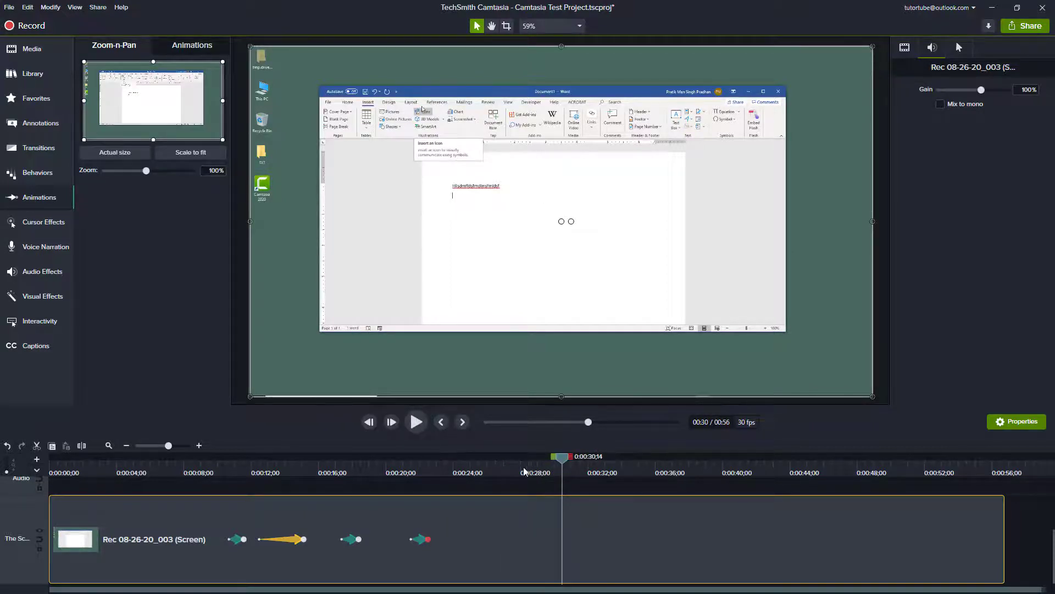
Step: Add a 249% zoom at 0:00:28;28 by shrinking the frame onto the upper-left of the Word window, and preview it
click(510, 474)
click(536, 479)
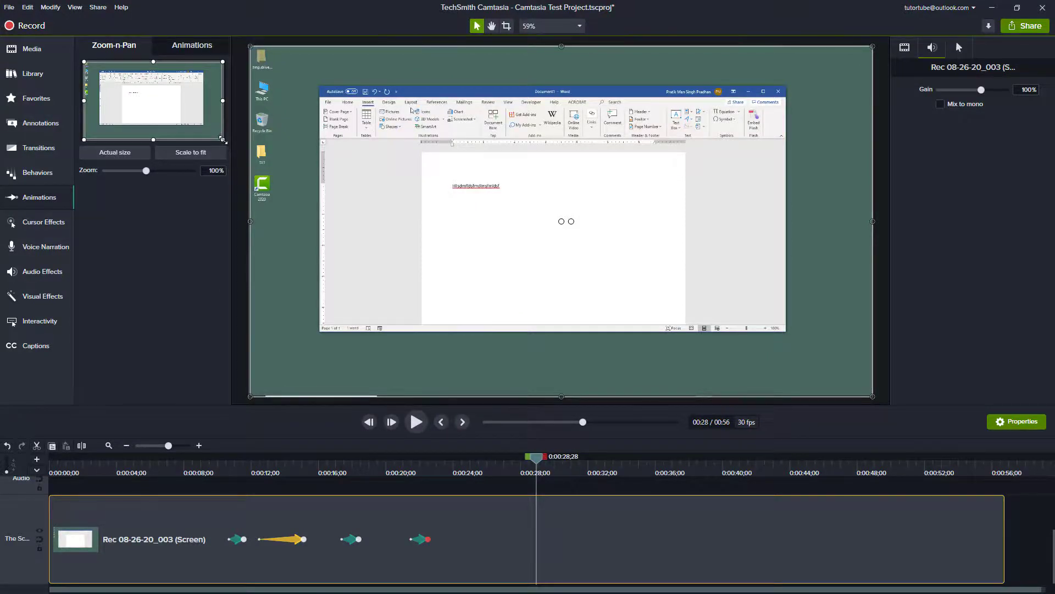
drag(223, 141, 134, 82)
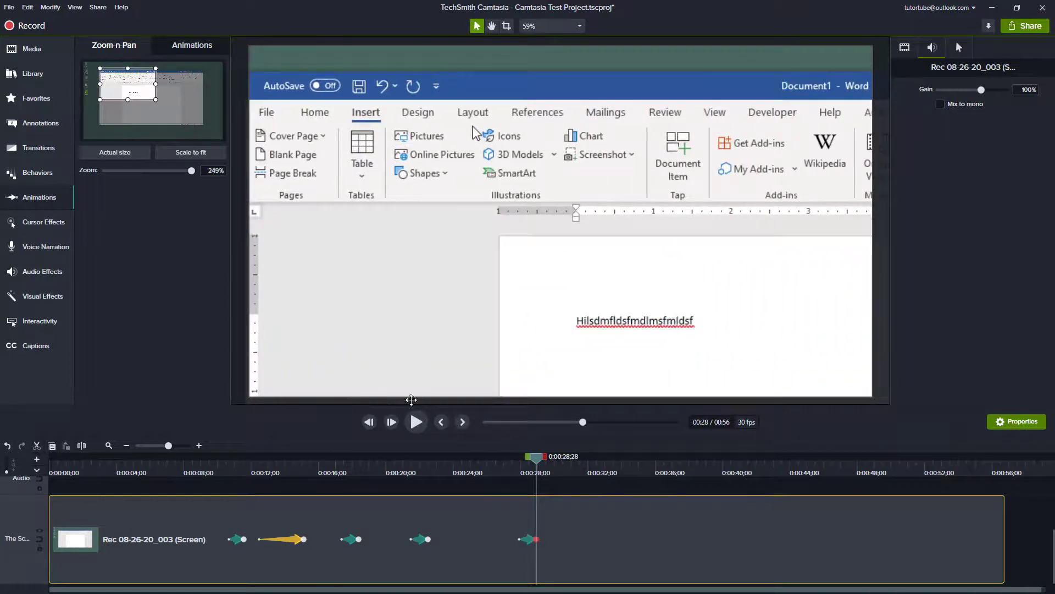
click(509, 469)
key(space)
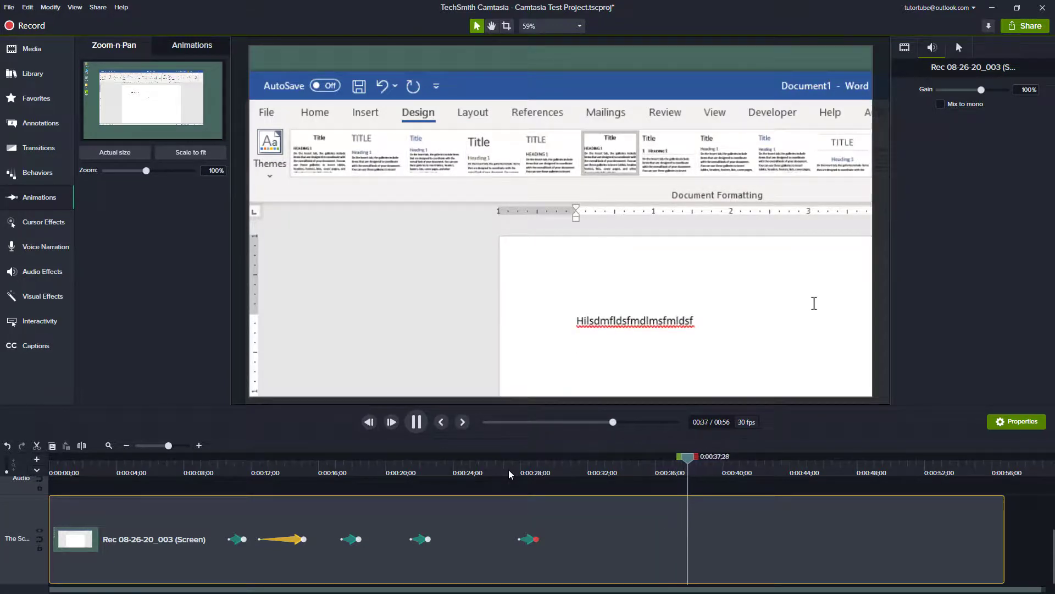
key(space)
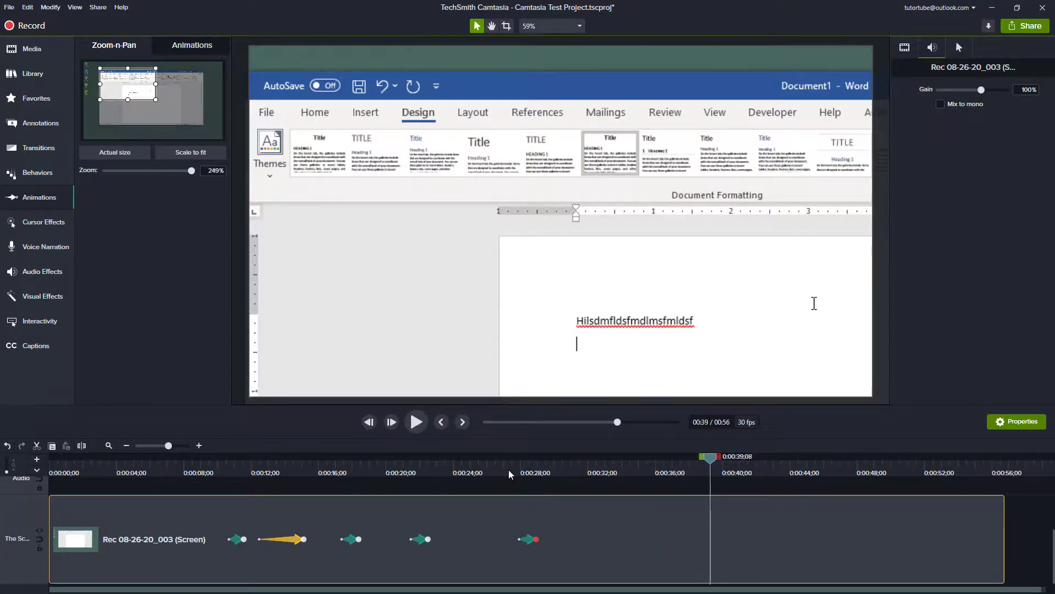